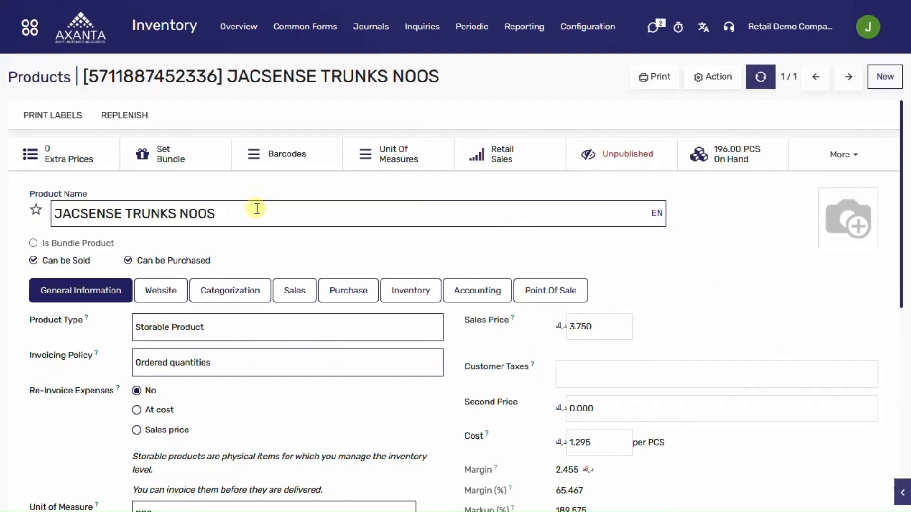
- Review the name and cost of the JACSENSE TRUNKS NOOS product on its general information
left_click(256, 212)
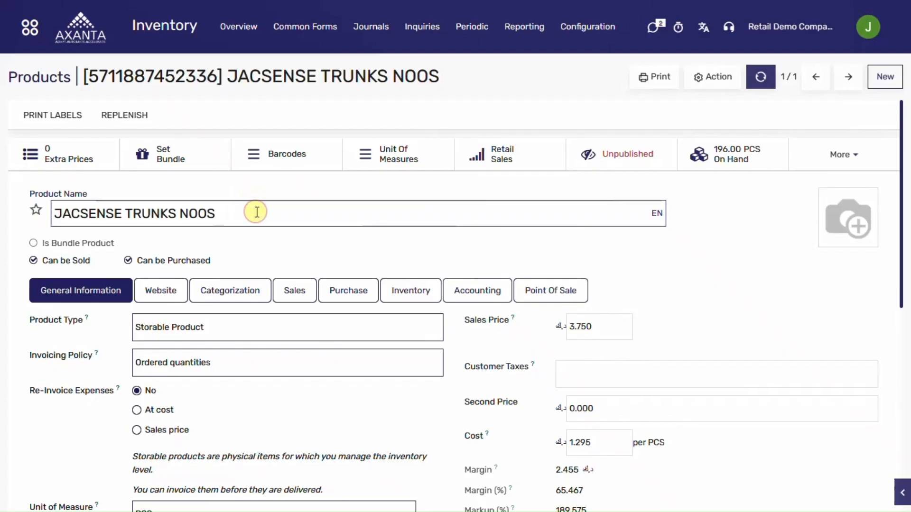
scroll(261, 215, "down", 1)
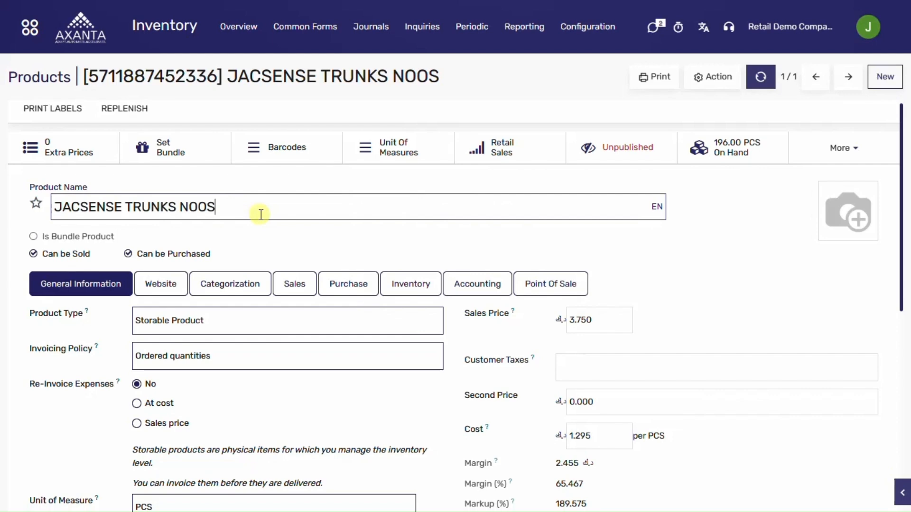
left_click(598, 435)
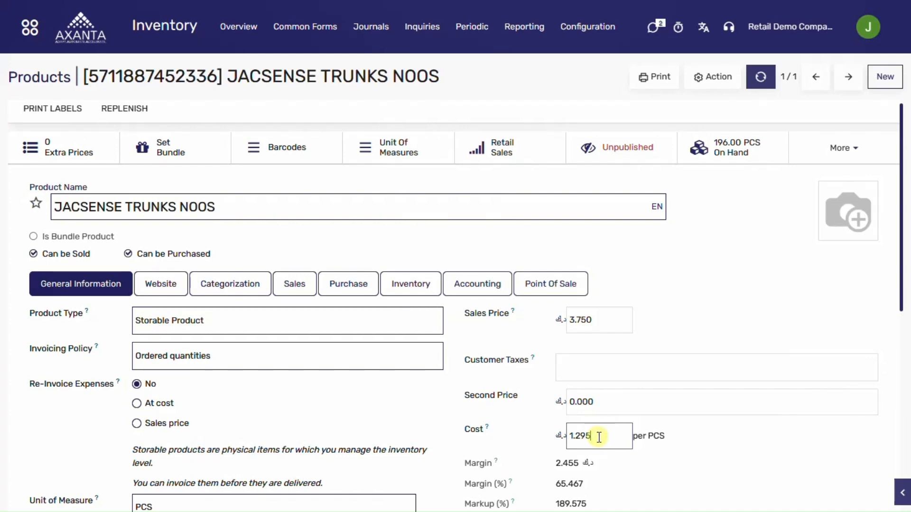
- Go to the Inventory application and open the Stock Movement inquiry
left_click(29, 27)
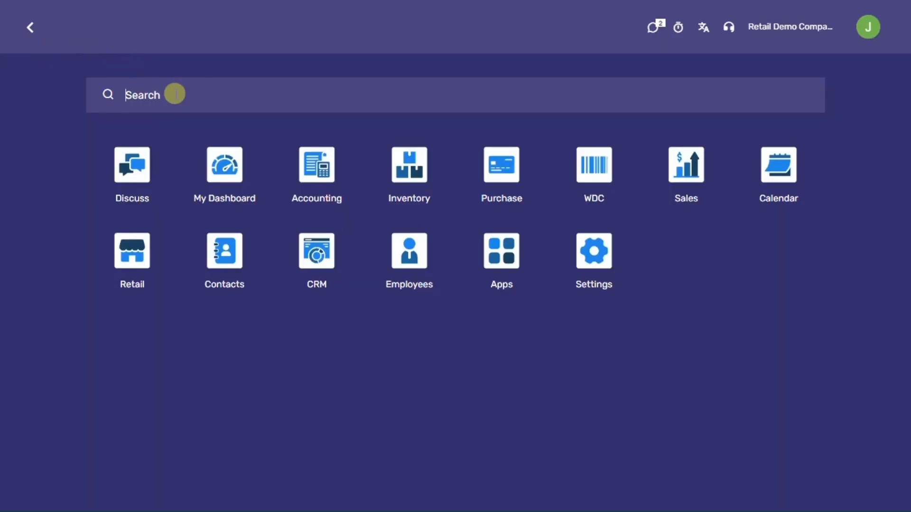
left_click(399, 168)
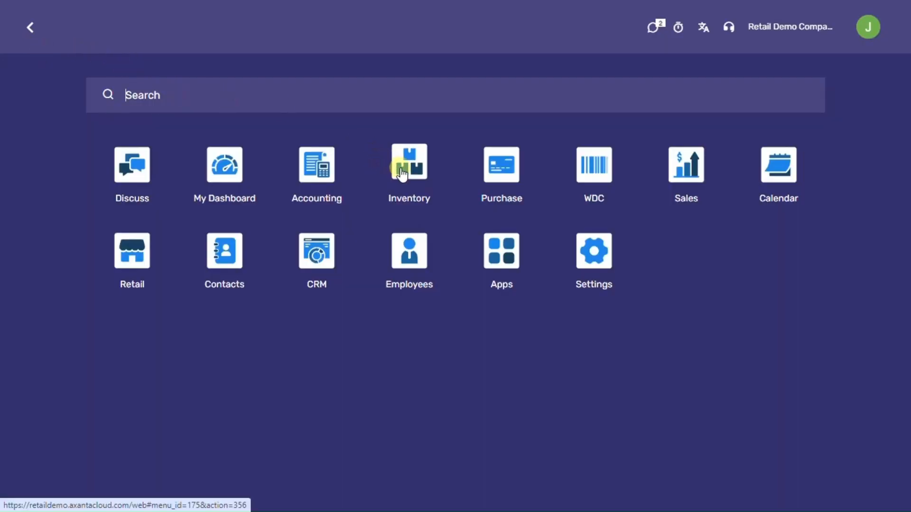
left_click(426, 34)
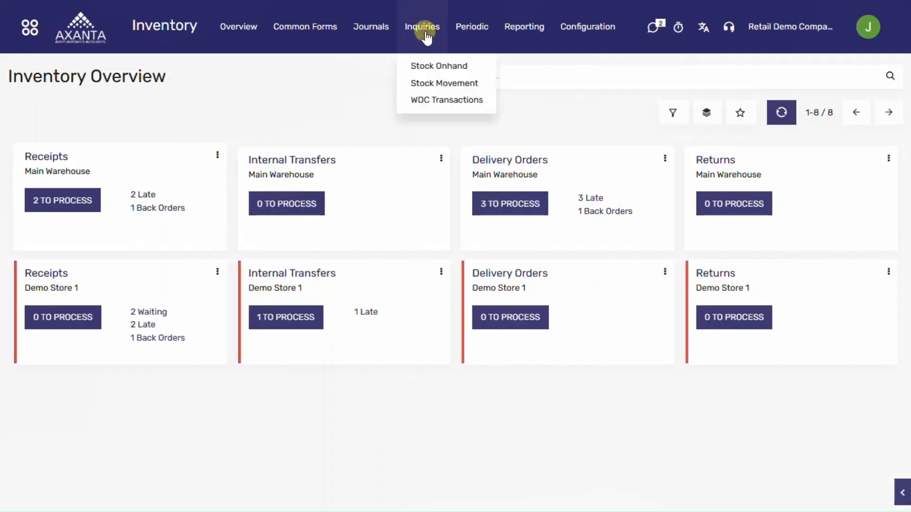
left_click(434, 83)
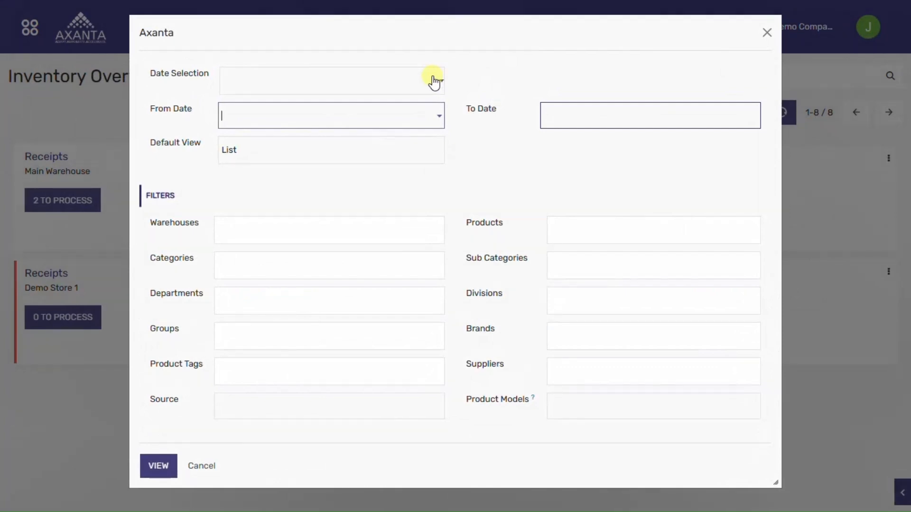
- Set the inquiry's date selection to All Time and check its from and to dates
left_click(434, 82)
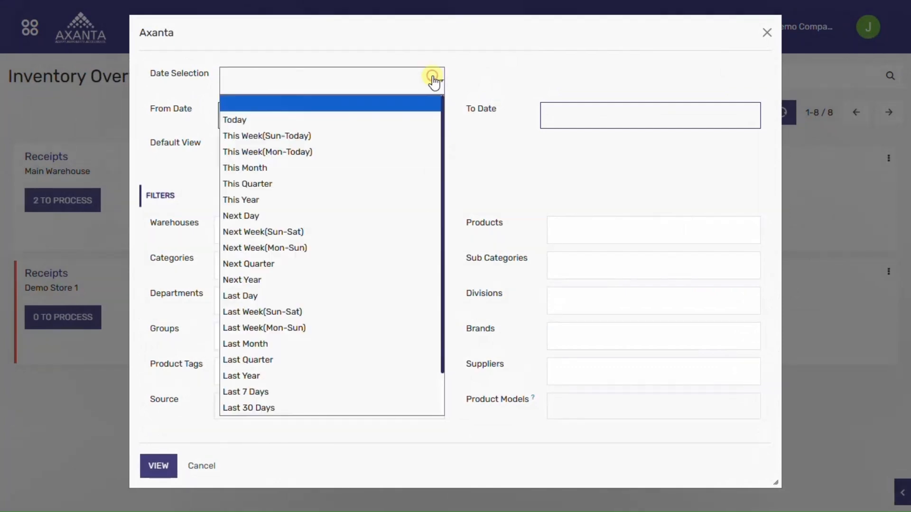
scroll(344, 394, "down", 1)
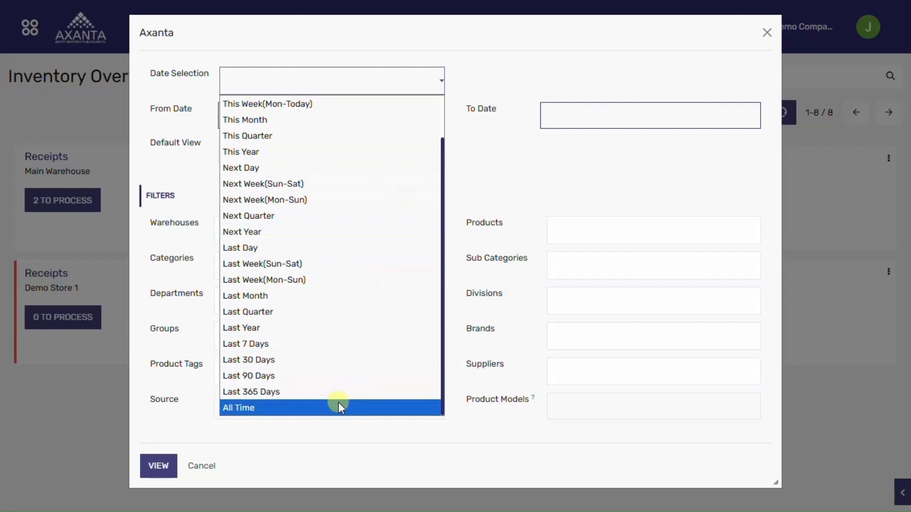
left_click(339, 404)
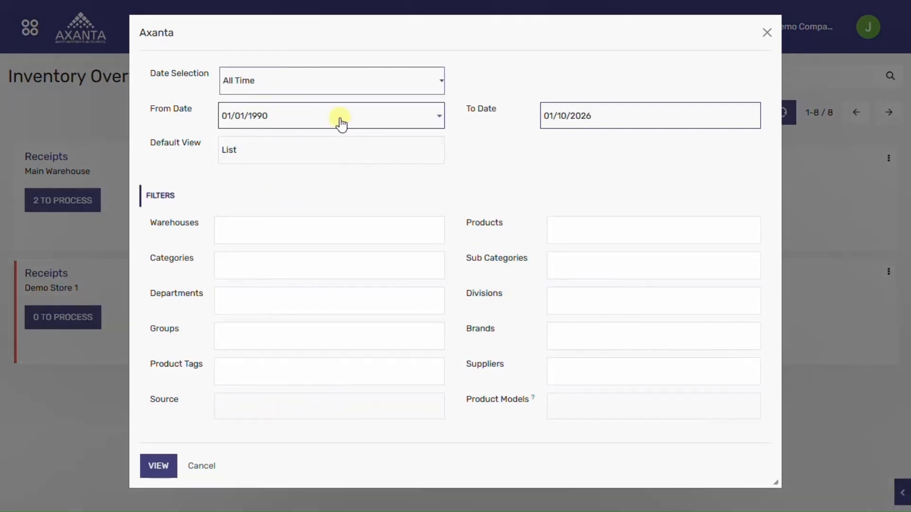
left_click(340, 119)
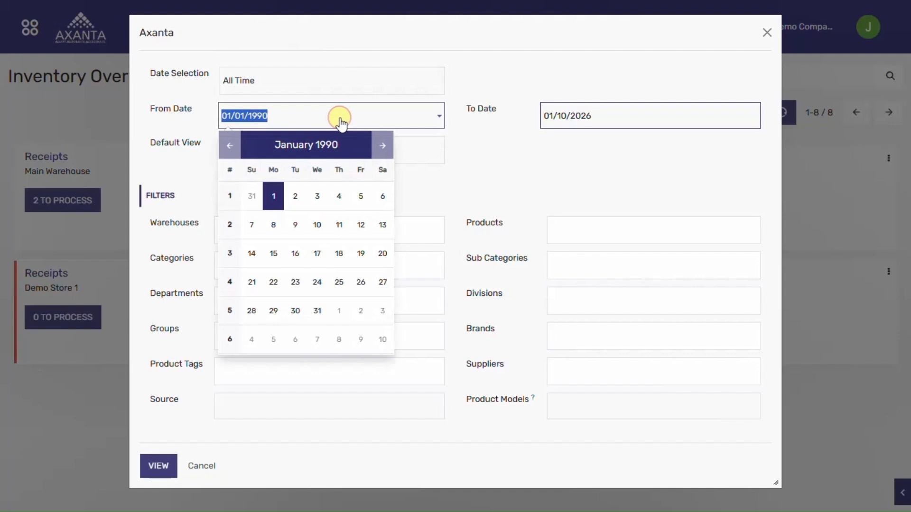
left_click(627, 119)
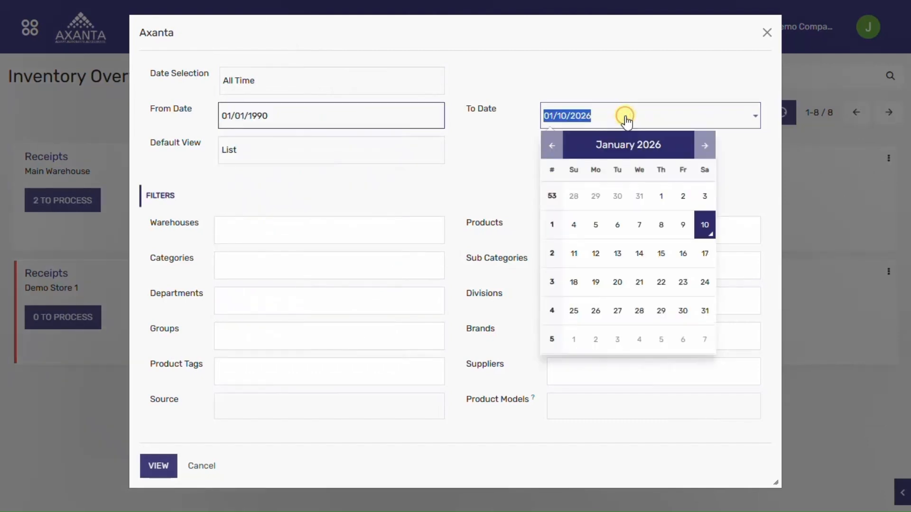
left_click(425, 192)
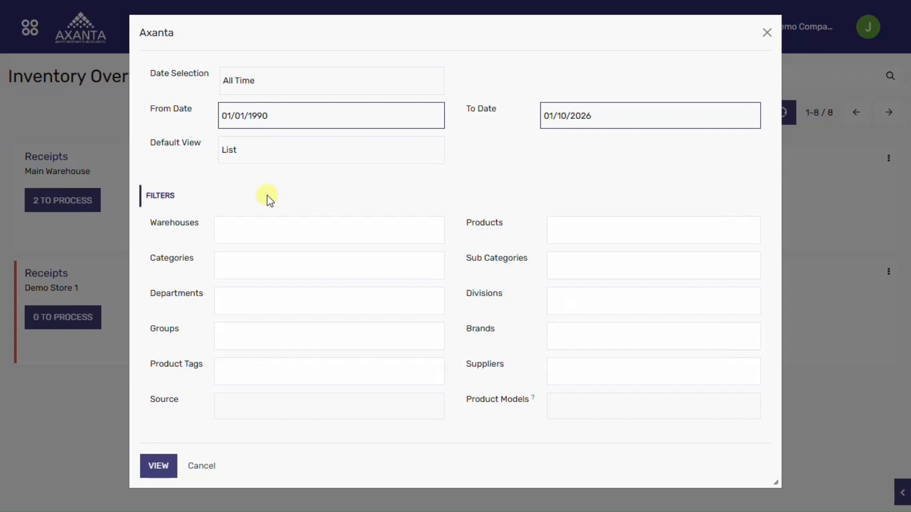
left_click(557, 221)
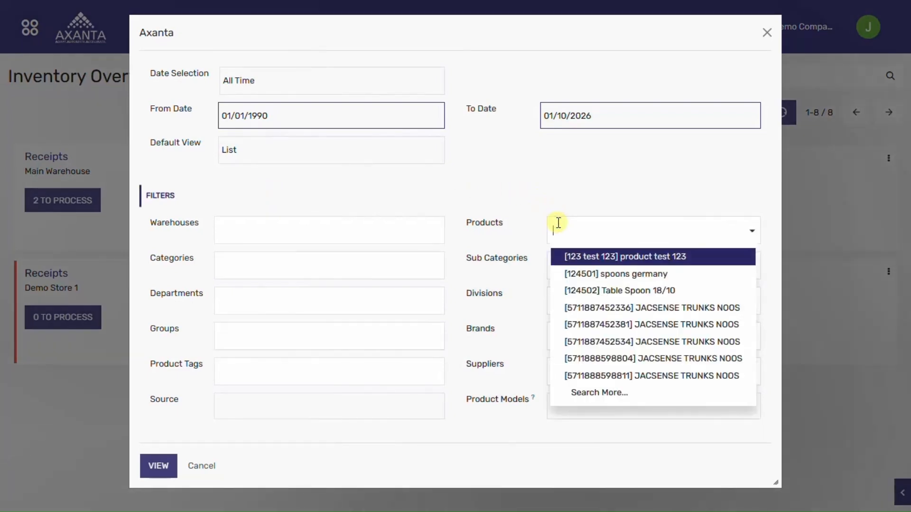
key("ctrl+v")
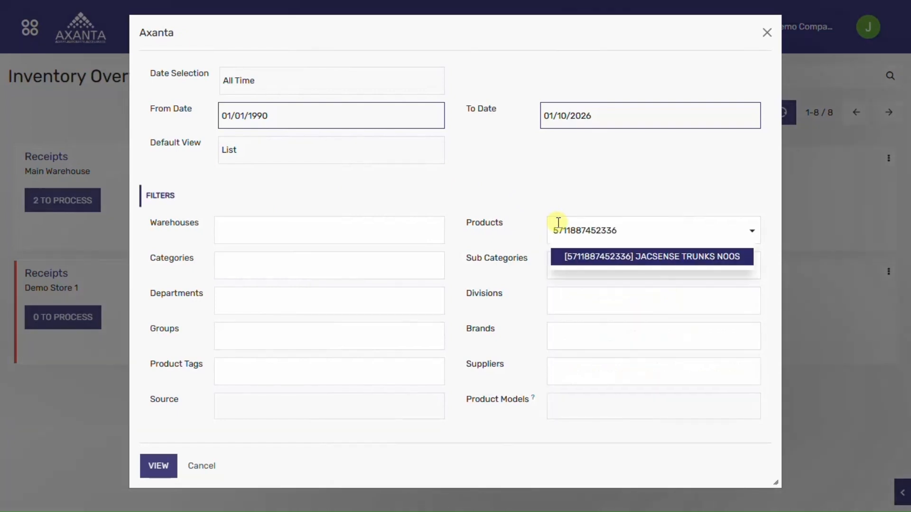
key("Return")
left_click(162, 466)
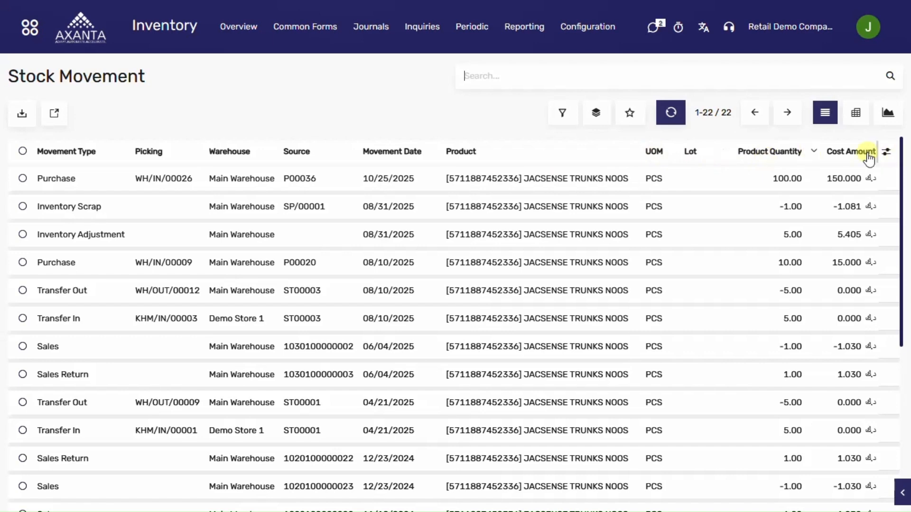
- Examine the product's movement quantities and cost amounts, plus the optional columns and custom filter options
scroll(787, 503, "down", 5)
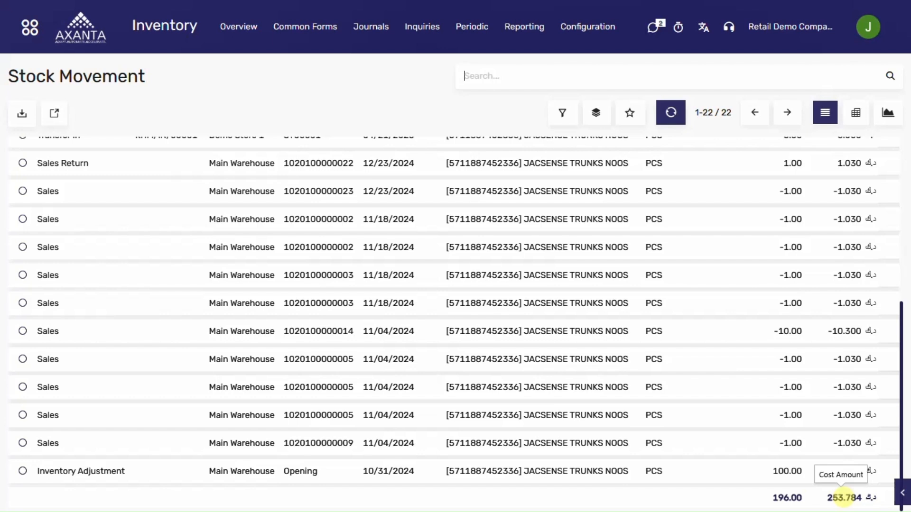
scroll(842, 497, "up", 6)
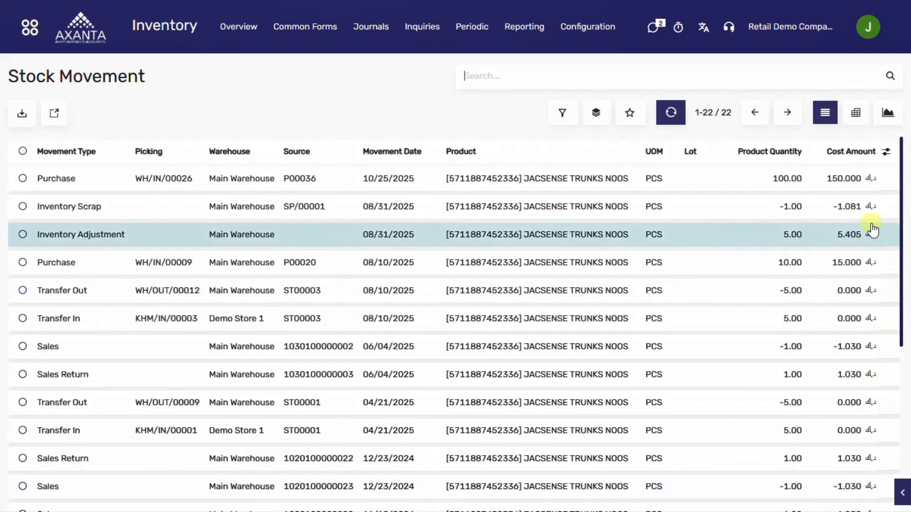
left_click(886, 152)
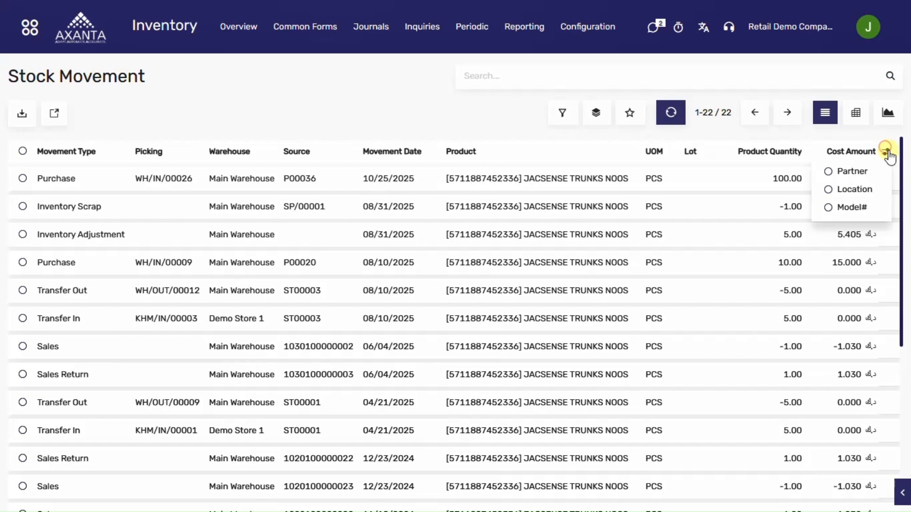
scroll(555, 135, "down", 6)
left_click(563, 119)
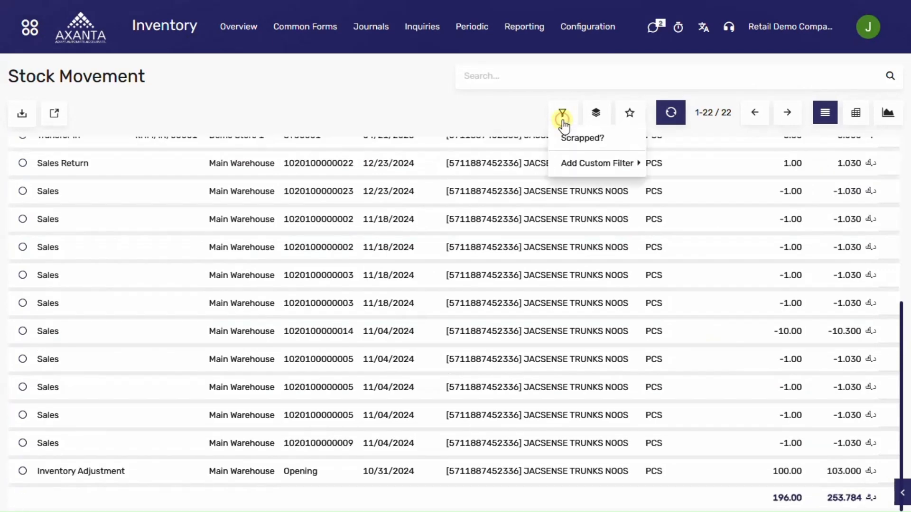
left_click(577, 165)
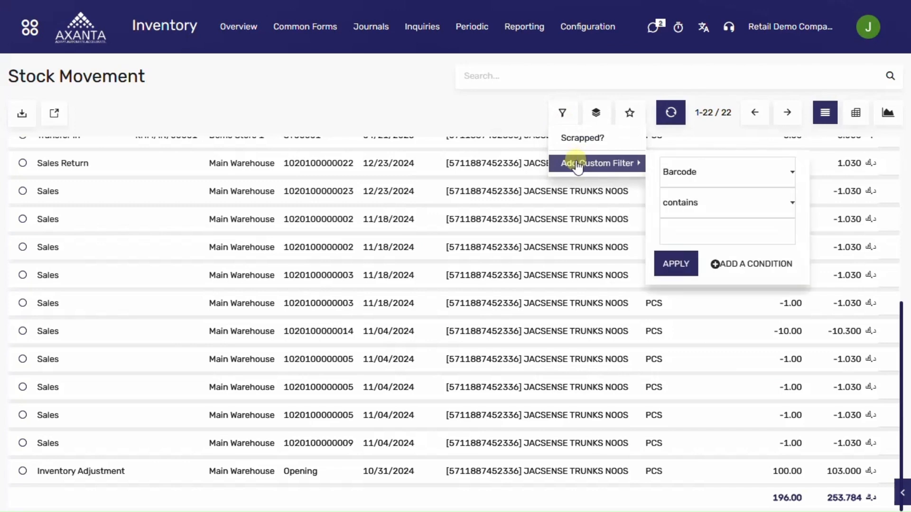
- Group the stock movements by Movement Type and inspect the entries under Inventory Adjustment
left_click(596, 114)
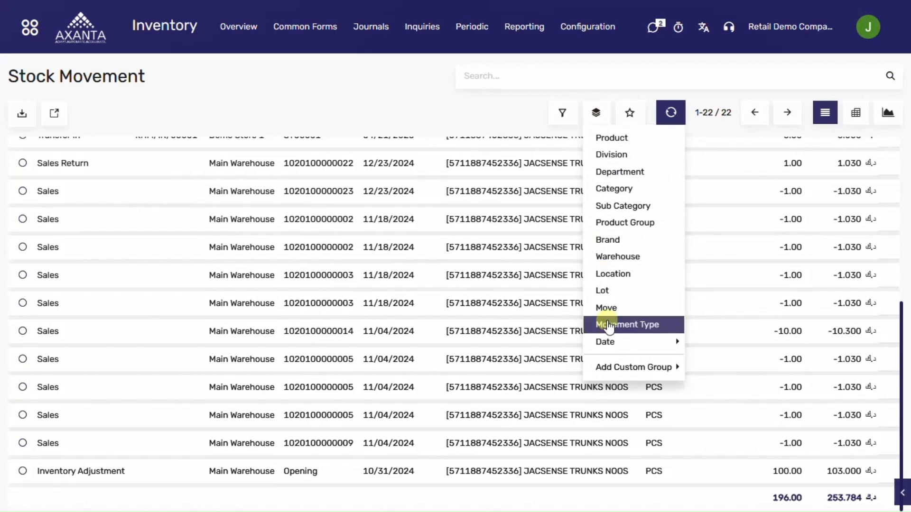
left_click(611, 327)
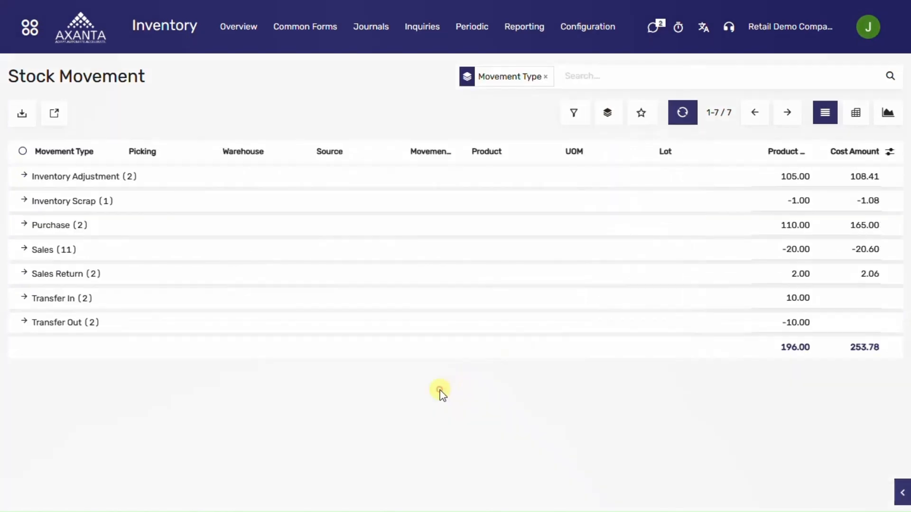
left_click(69, 180)
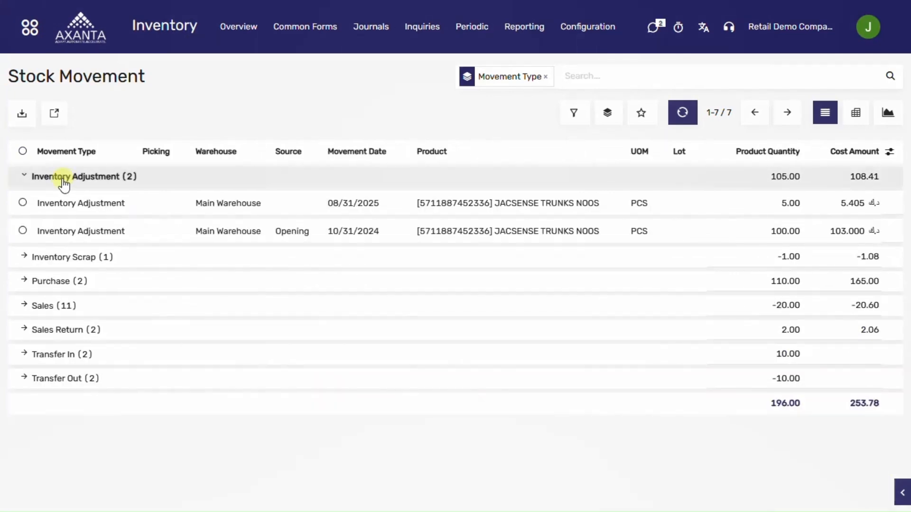
left_click(63, 181)
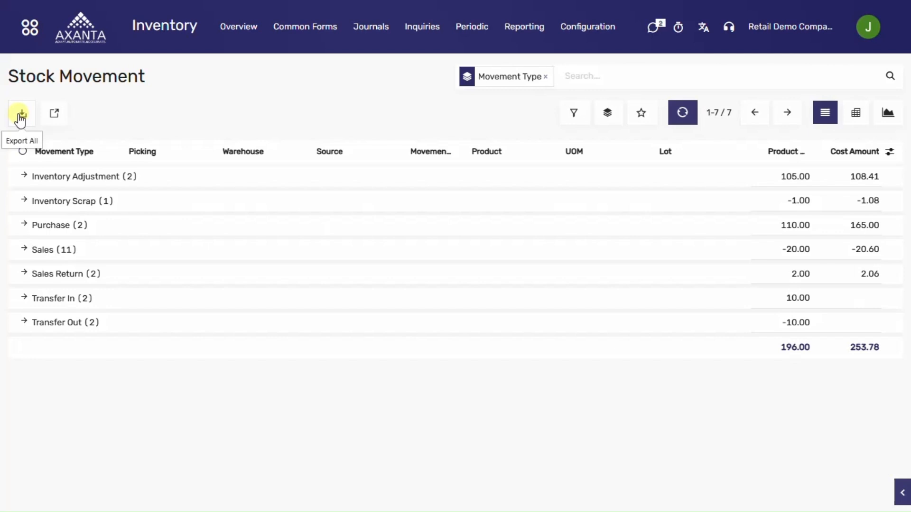
- Show the stock movements as a pivot table with the total row broken down by Movement Type
left_click(859, 122)
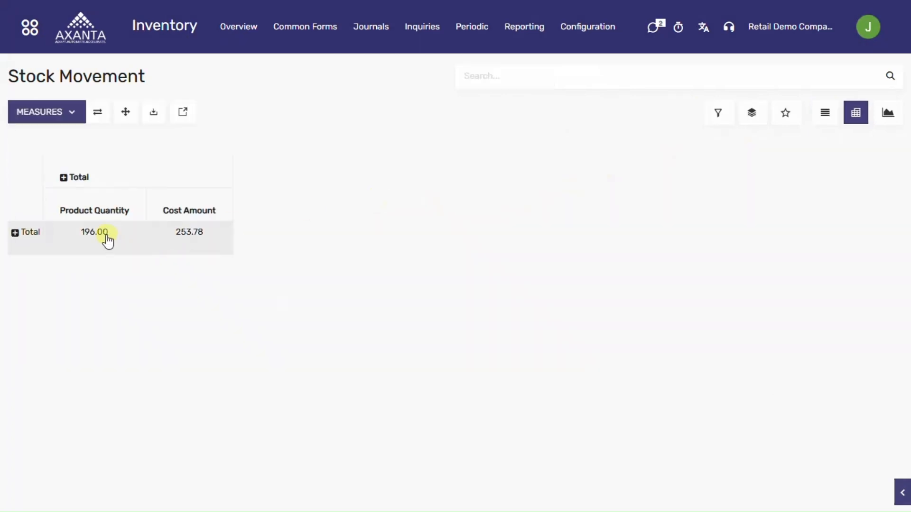
left_click(16, 234)
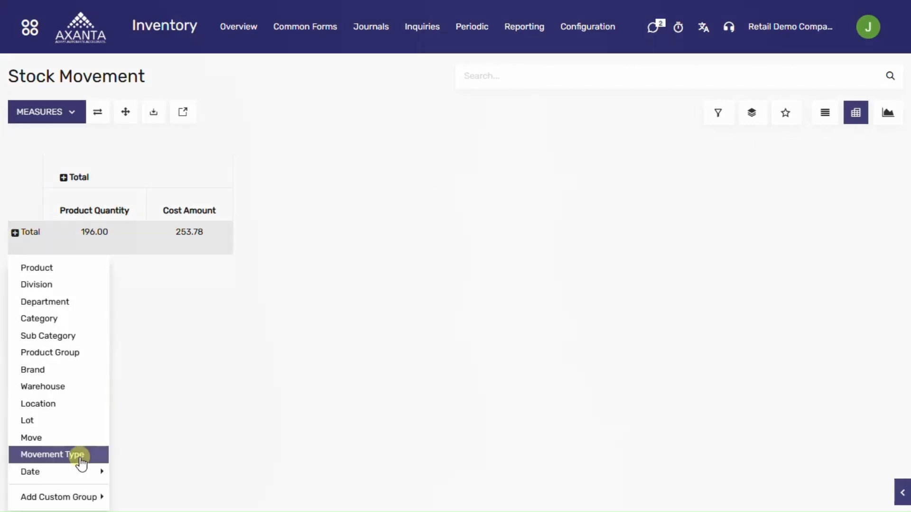
left_click(81, 463)
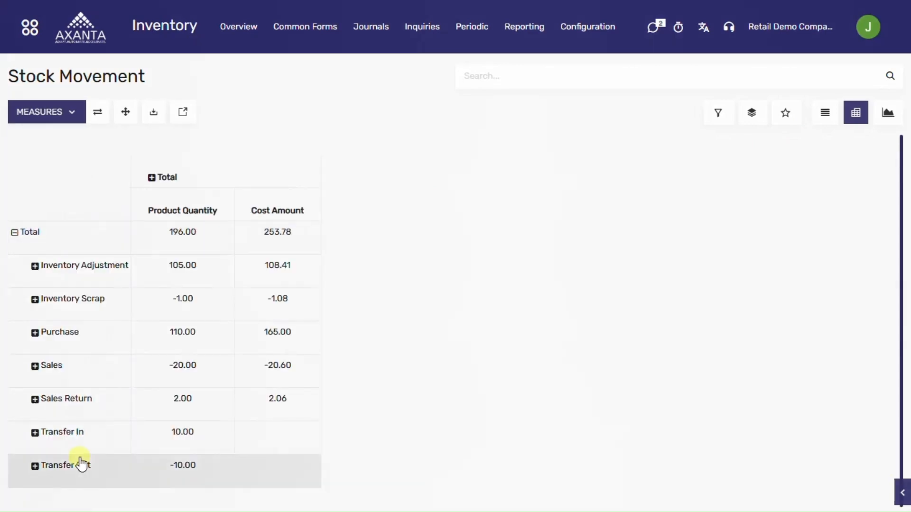
- Split the pivot table's total column by Warehouse and review the quantities and cost amounts
left_click(162, 180)
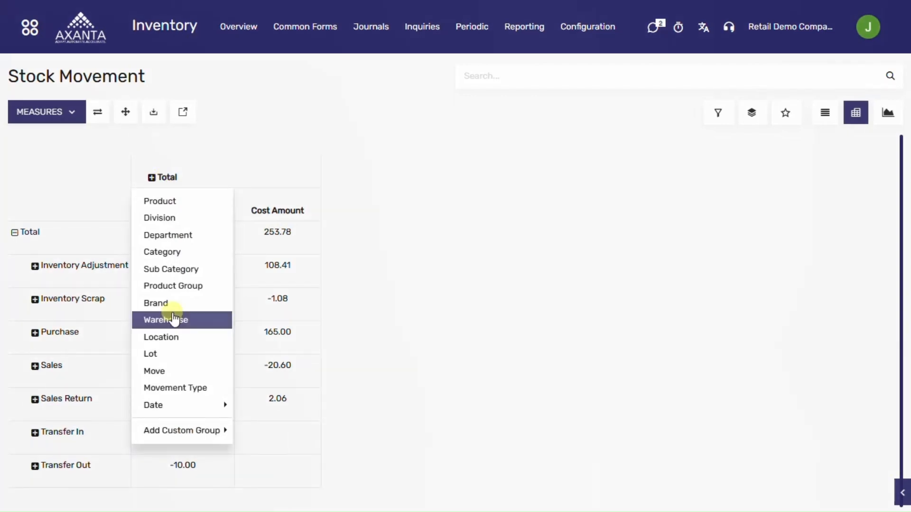
left_click(172, 319)
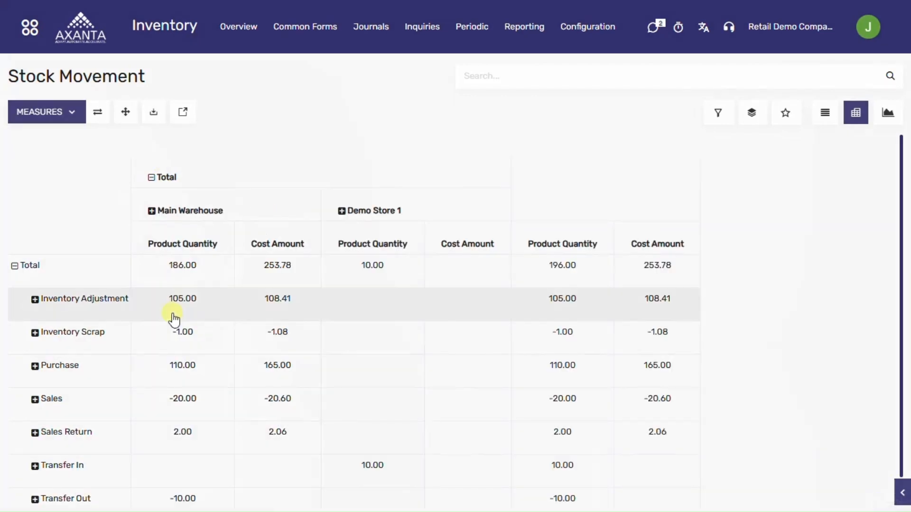
scroll(176, 317, "down", 1)
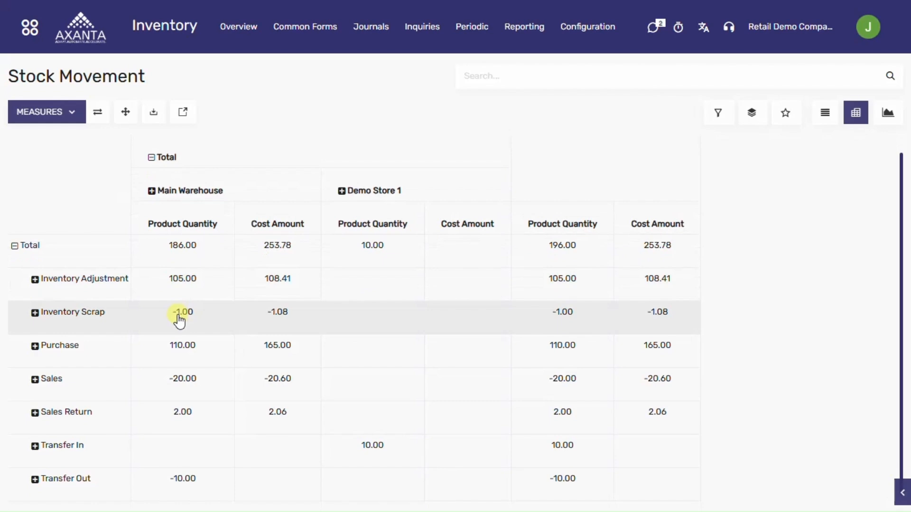